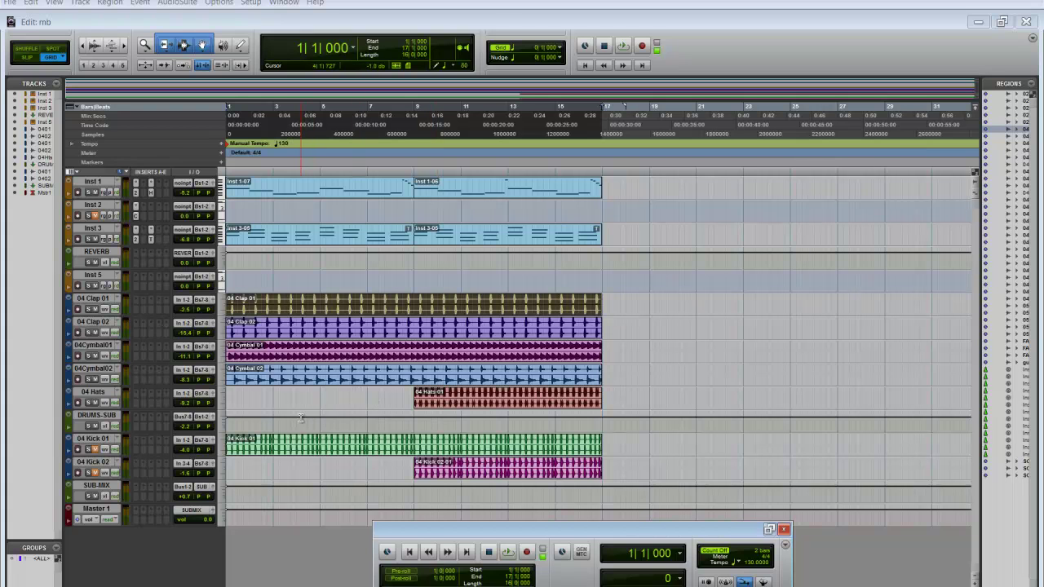
- Play the beat, then stop it so the counter returns to 1|1|000
click(623, 47)
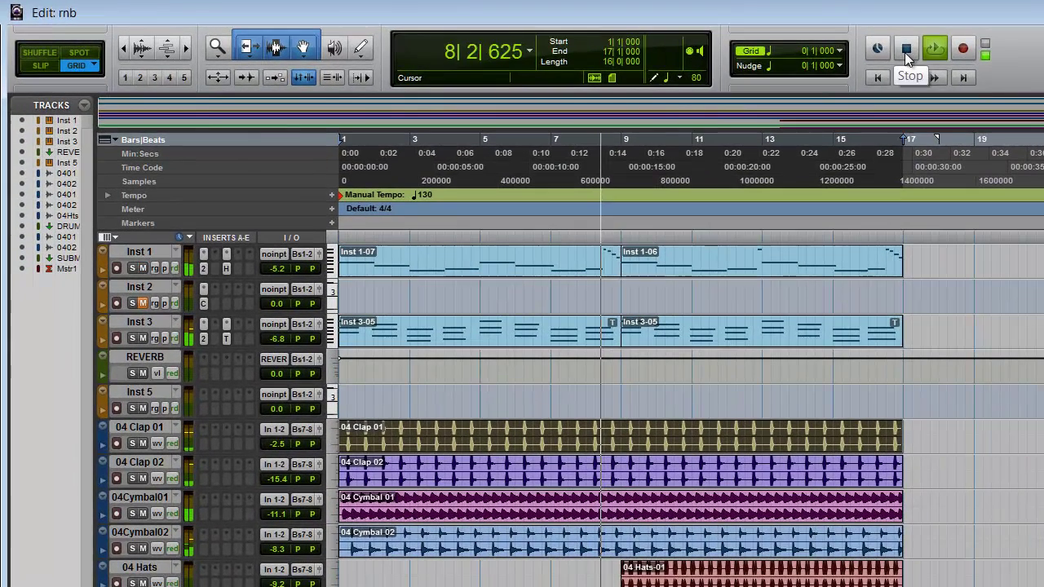
click(851, 50)
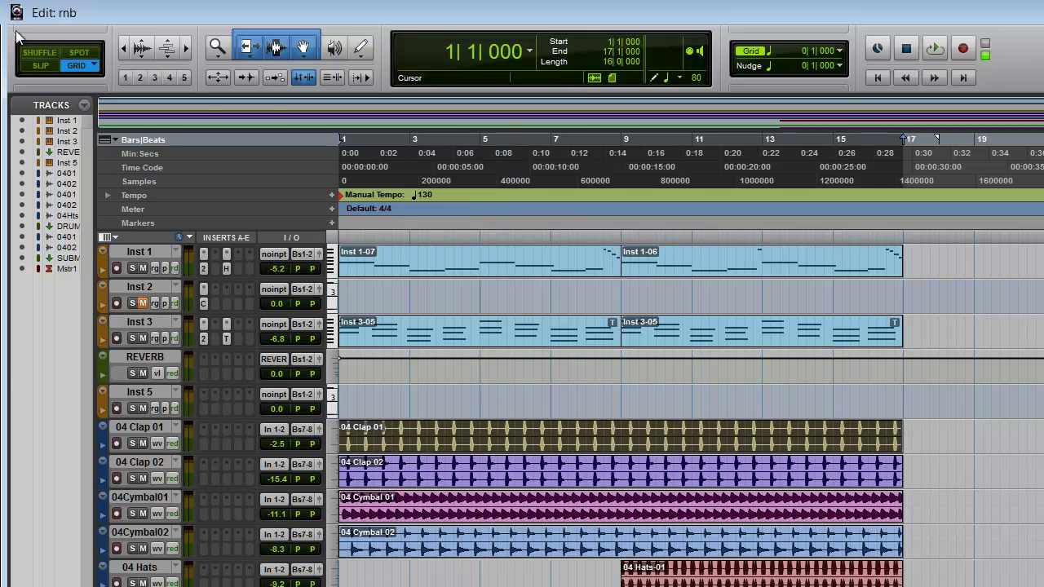
- Open the Import Audio dialog from the File menu and browse to the KICKS 130 folder
click(14, 2)
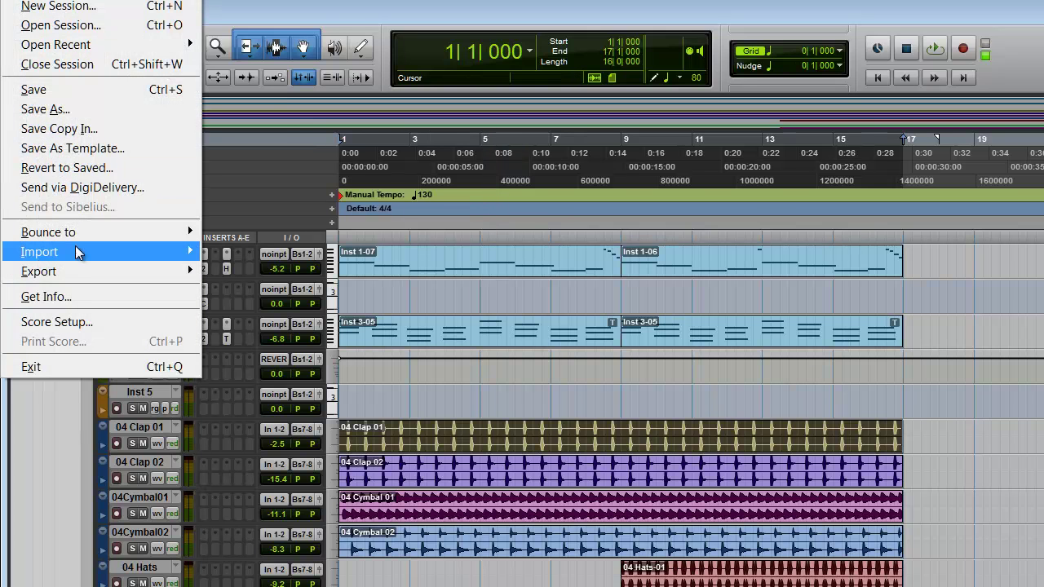
mouse_move(81, 254)
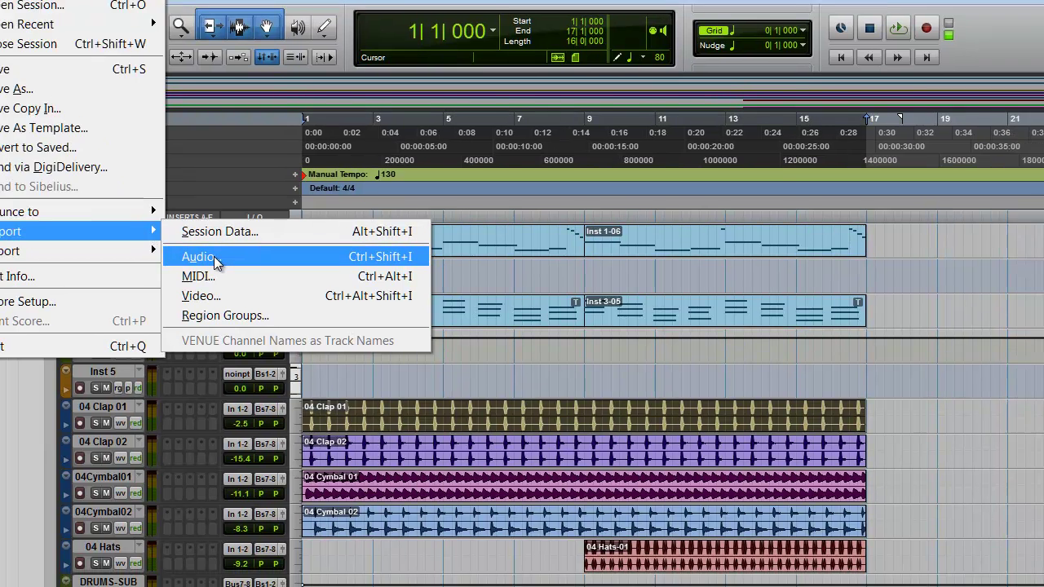
click(250, 276)
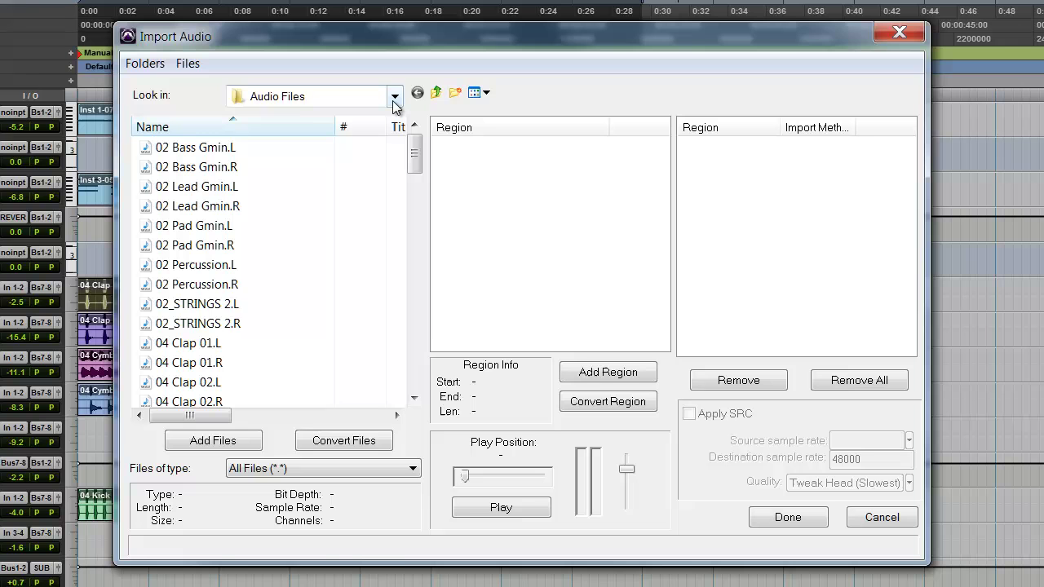
click(394, 97)
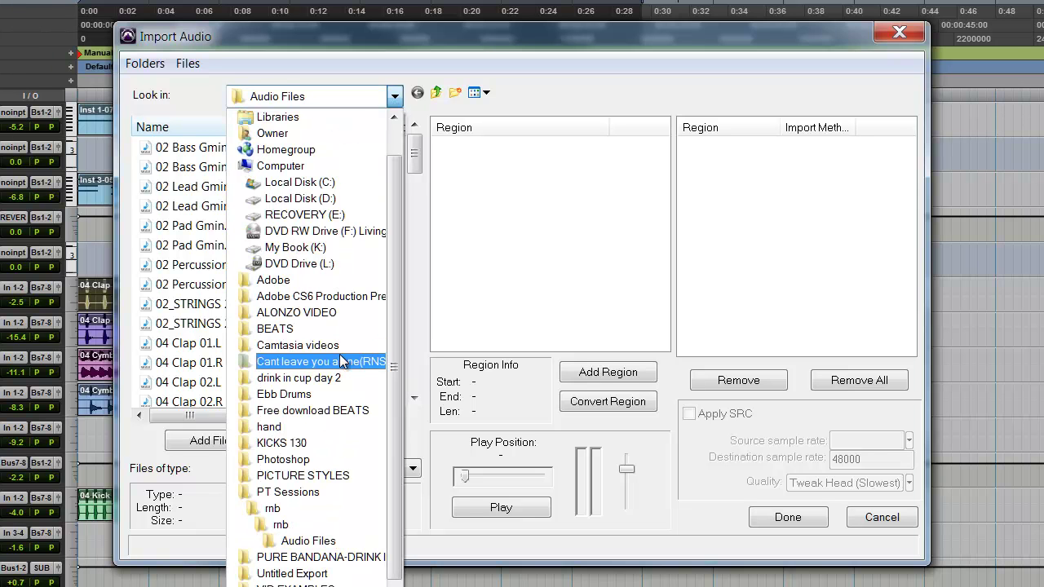
click(298, 445)
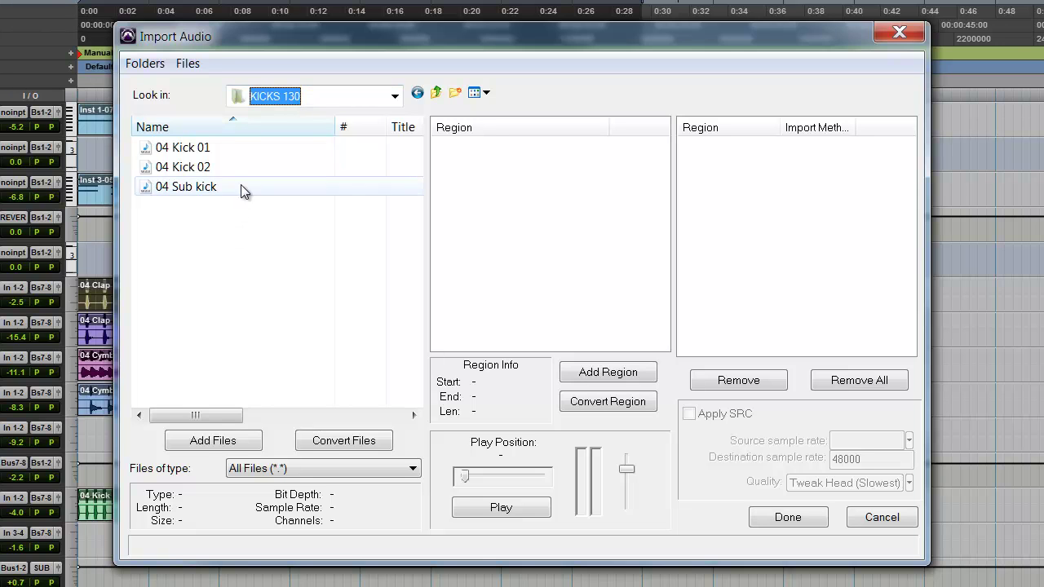
- Add 04 Kick 01 and 04 Kick 02 to the import list, both marked Convert
click(192, 153)
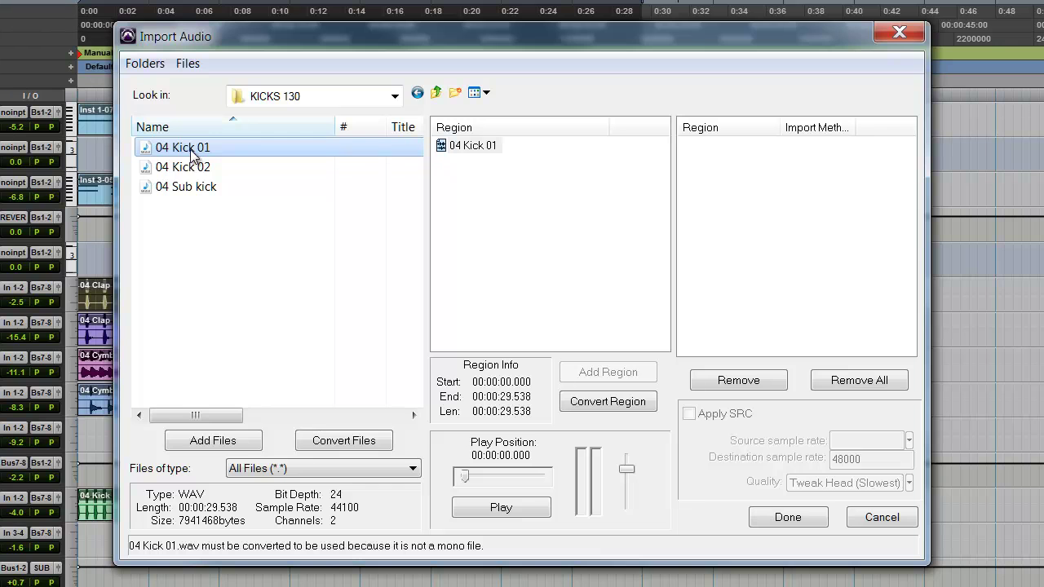
double_click(194, 154)
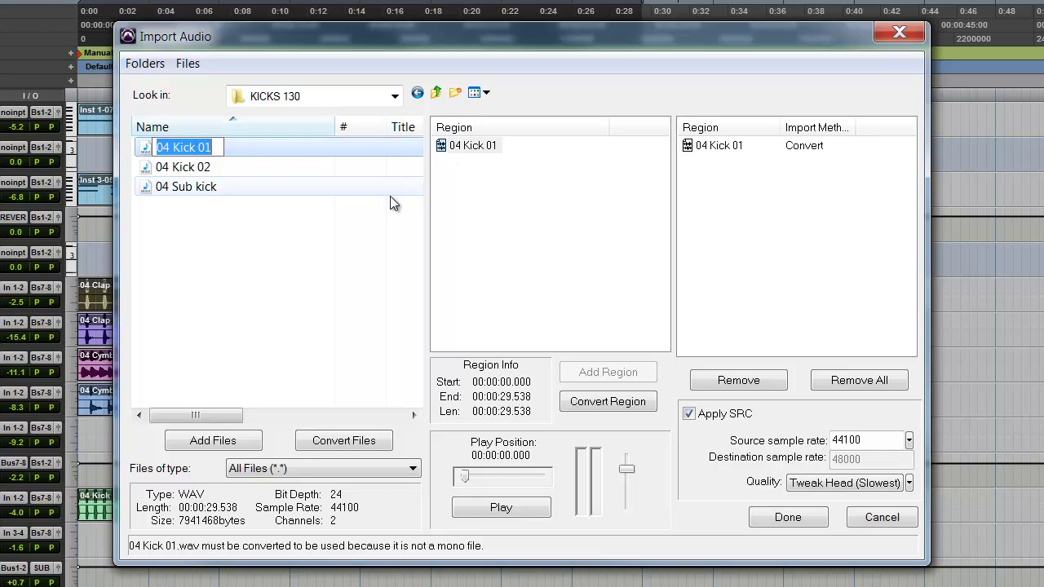
click(473, 153)
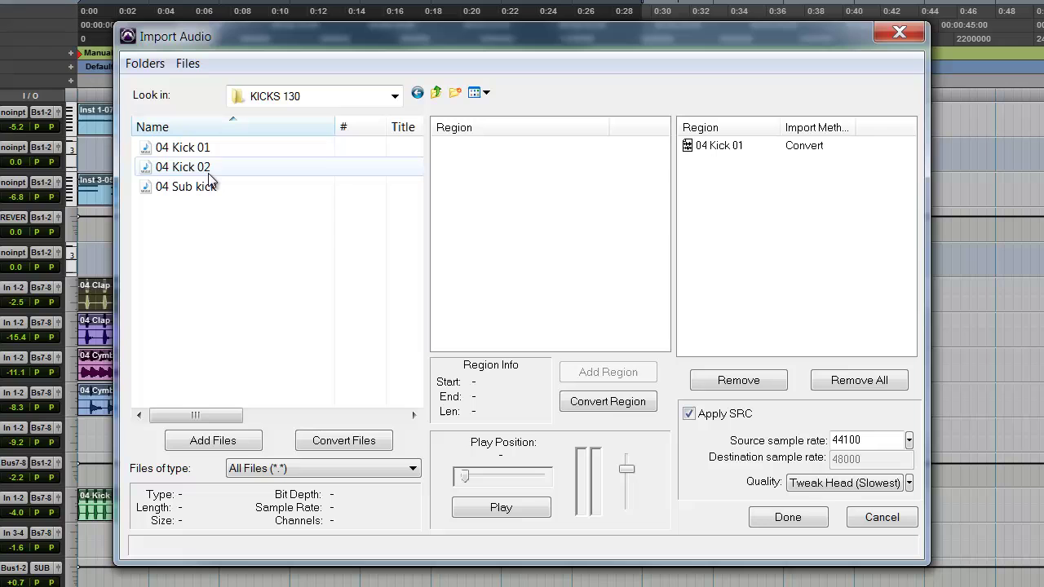
click(199, 170)
double_click(202, 173)
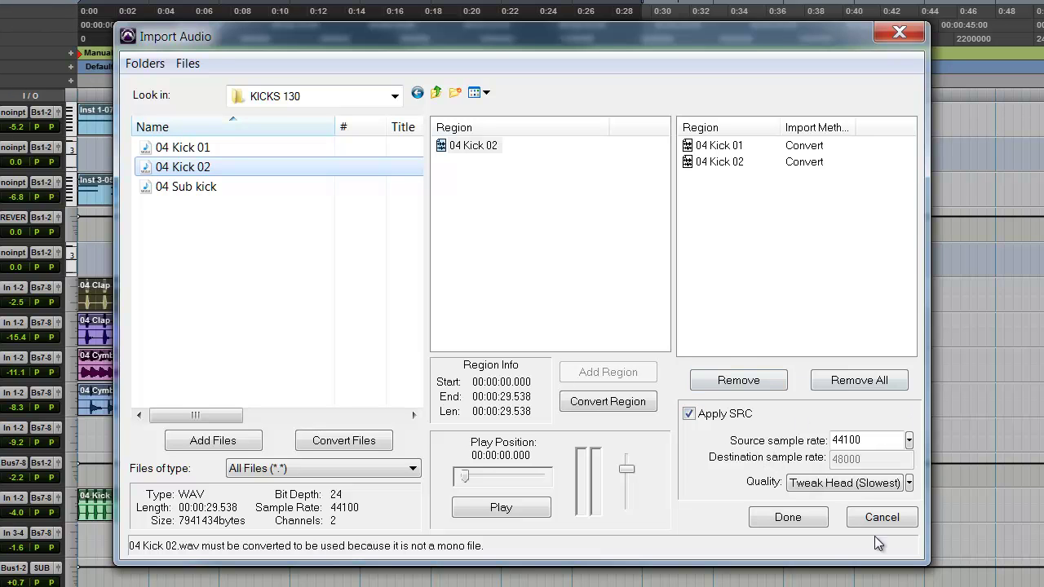
- Confirm the two kicks and store the converted copies in the session's Audio Files folder
click(777, 519)
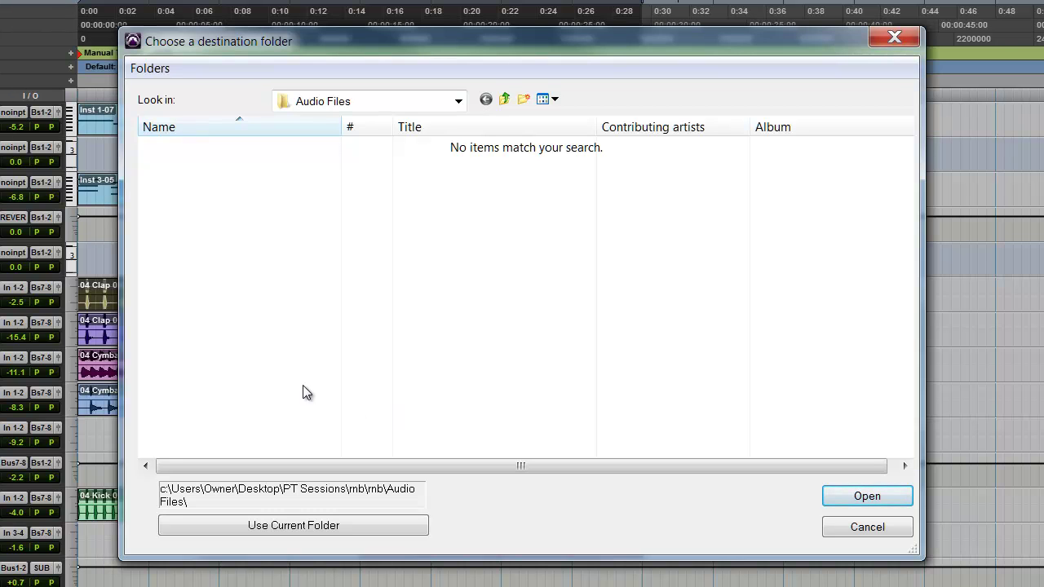
click(309, 526)
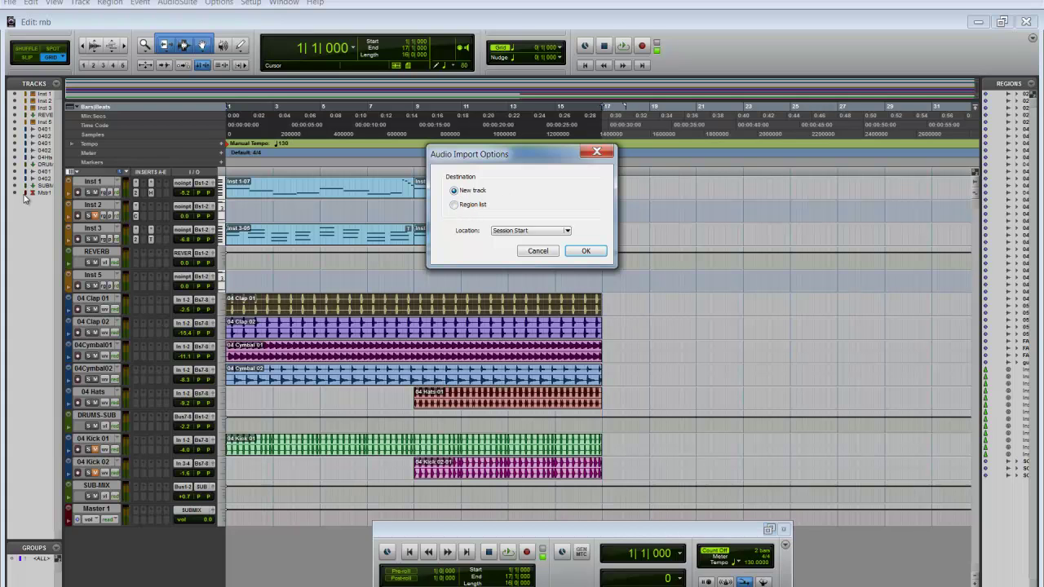
- Import the kicks as new tracks at Session Start and drag both up beneath REVERB
click(586, 252)
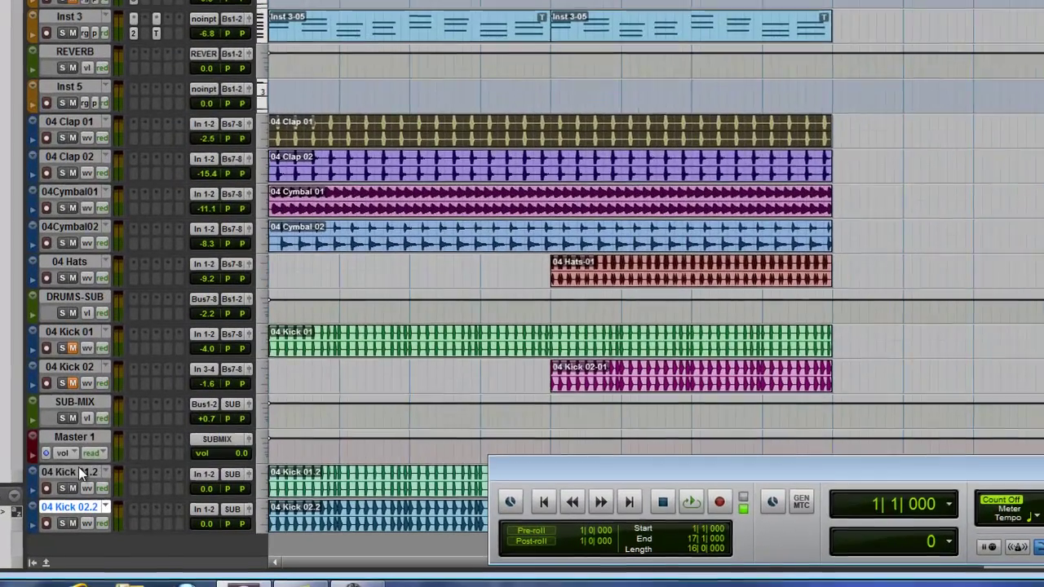
drag(98, 529, 119, 283)
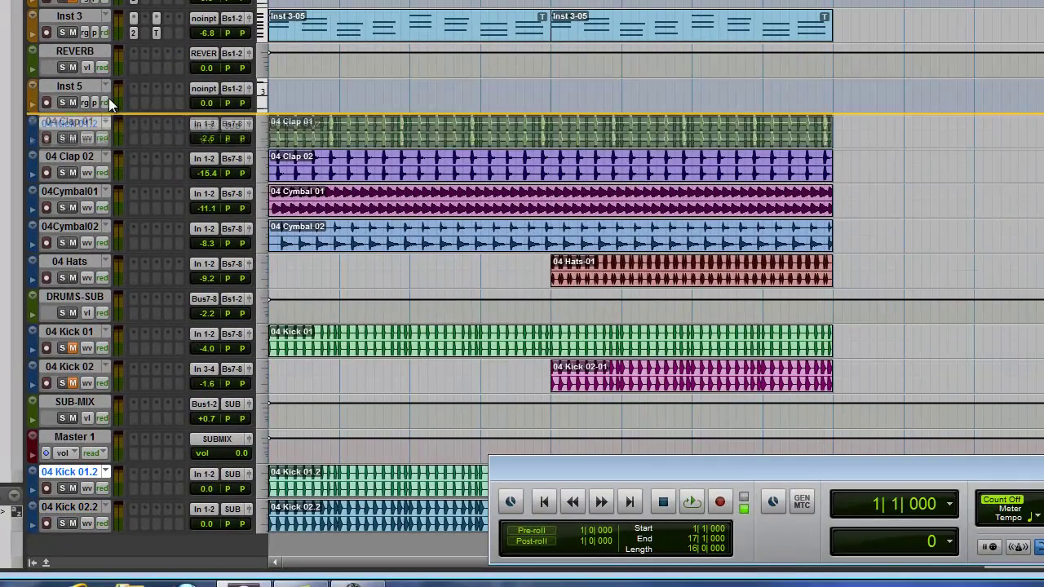
drag(109, 98, 108, 89)
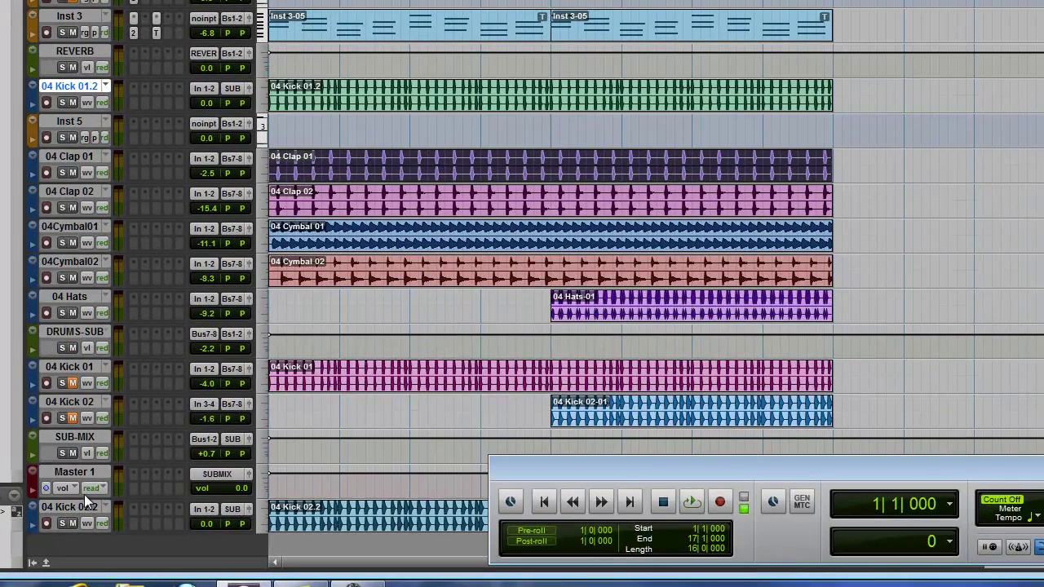
drag(76, 507, 106, 121)
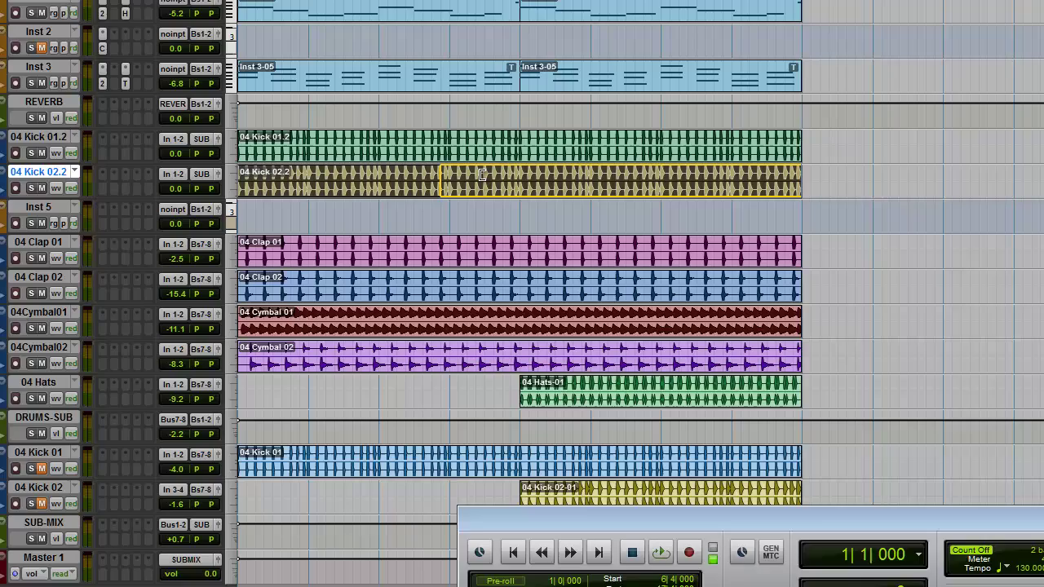
- Trim the 04 Kick 02.2 clip so it starts at bar 9
shift+click(546, 124)
click(361, 436)
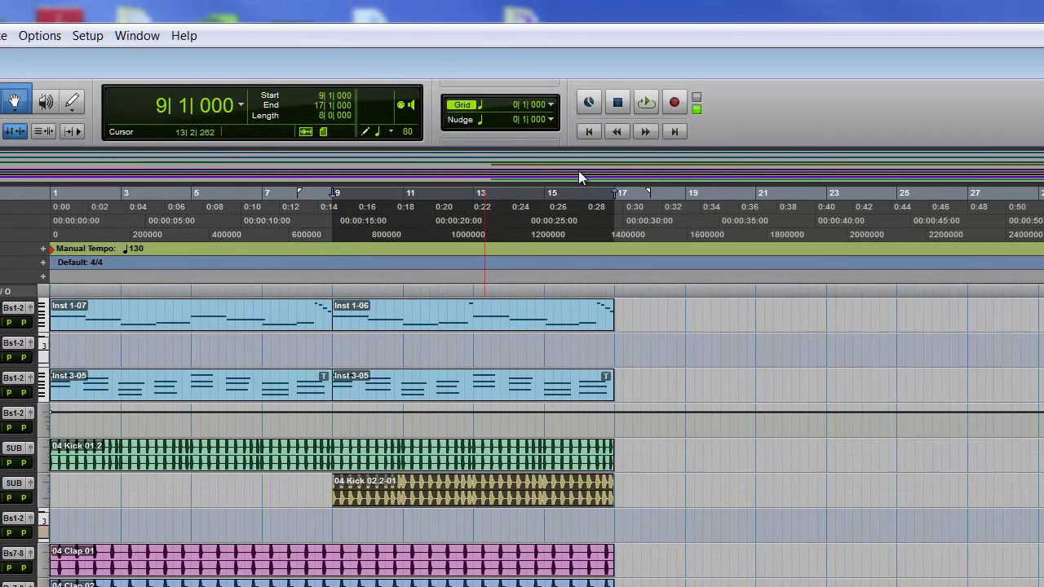
shift+click(375, 468)
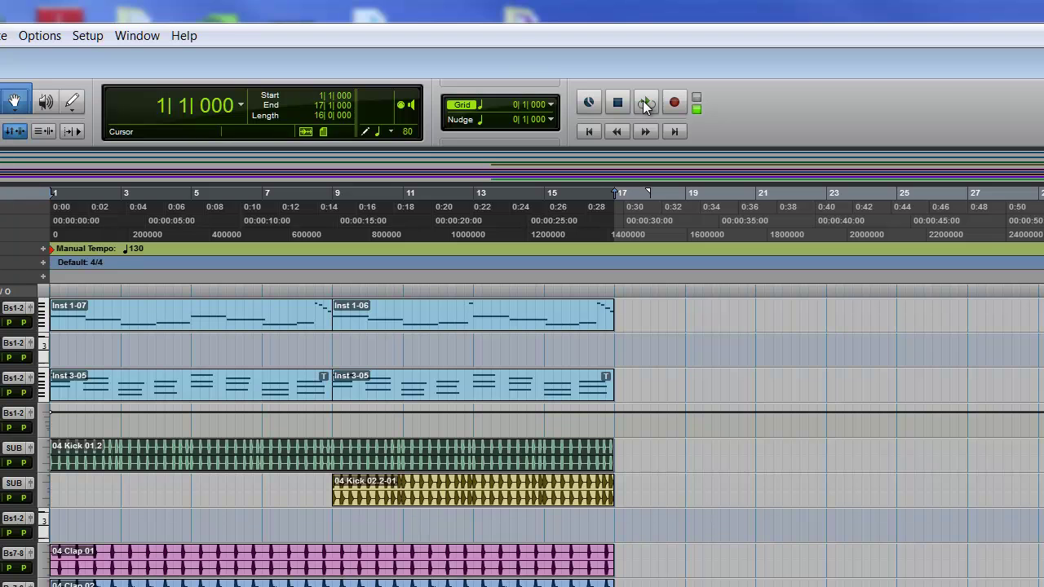
- In the Mix window, pull the 04 Kick 01.2 and 04 Kick 02.2 faders to about -7 dB
click(137, 35)
click(135, 142)
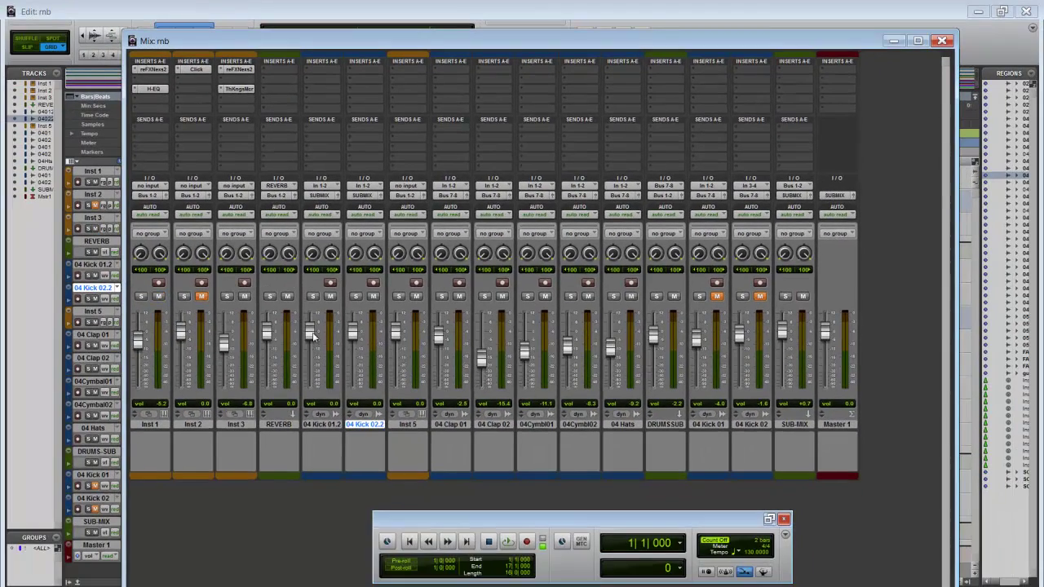
drag(312, 336, 356, 349)
key(ctrl+equal)
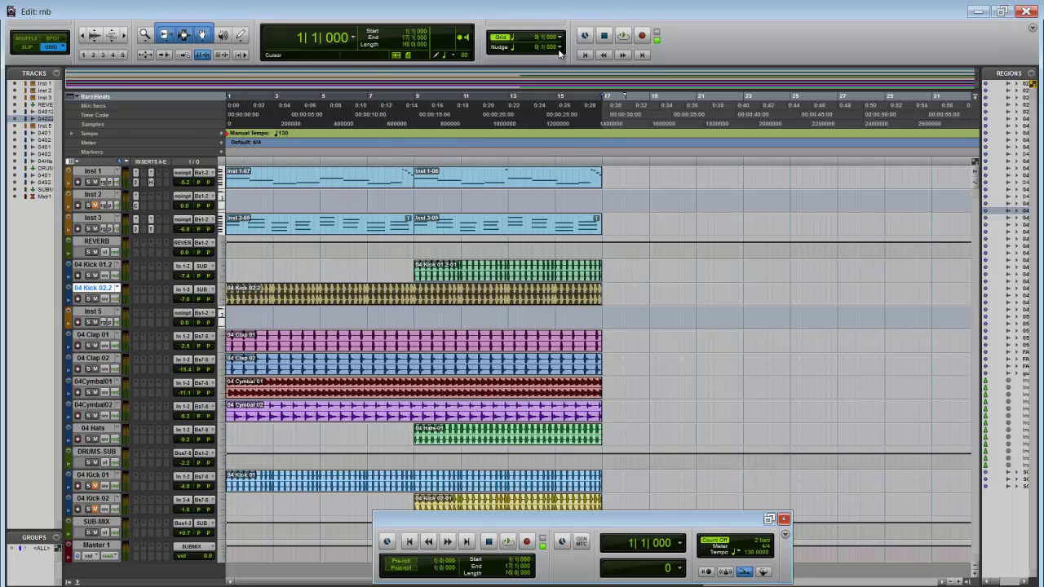
- Play the beat and set the 04 Kick 02.2 fader to -7.7 dB while it plays
click(622, 37)
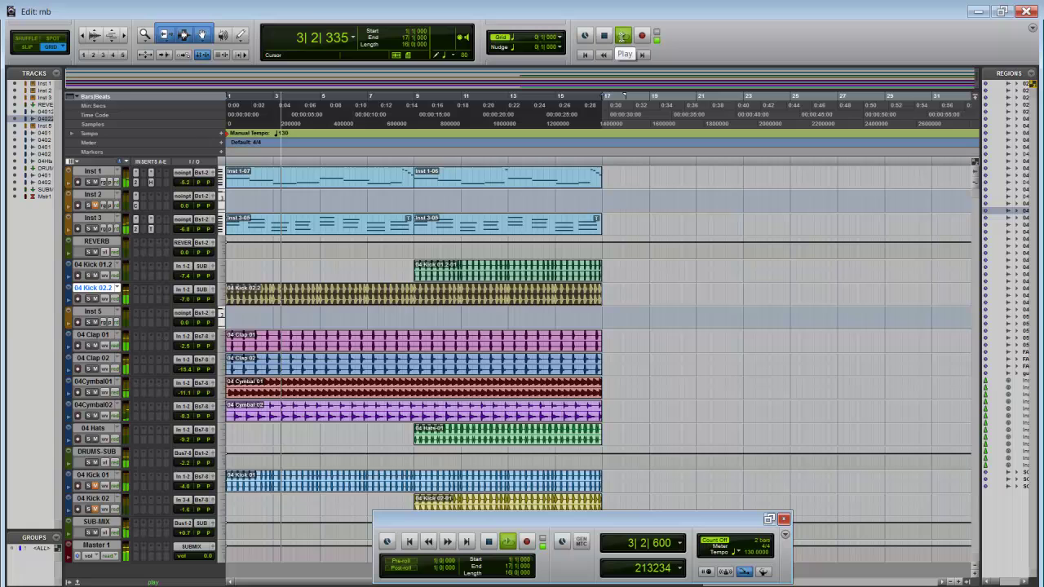
click(294, 1)
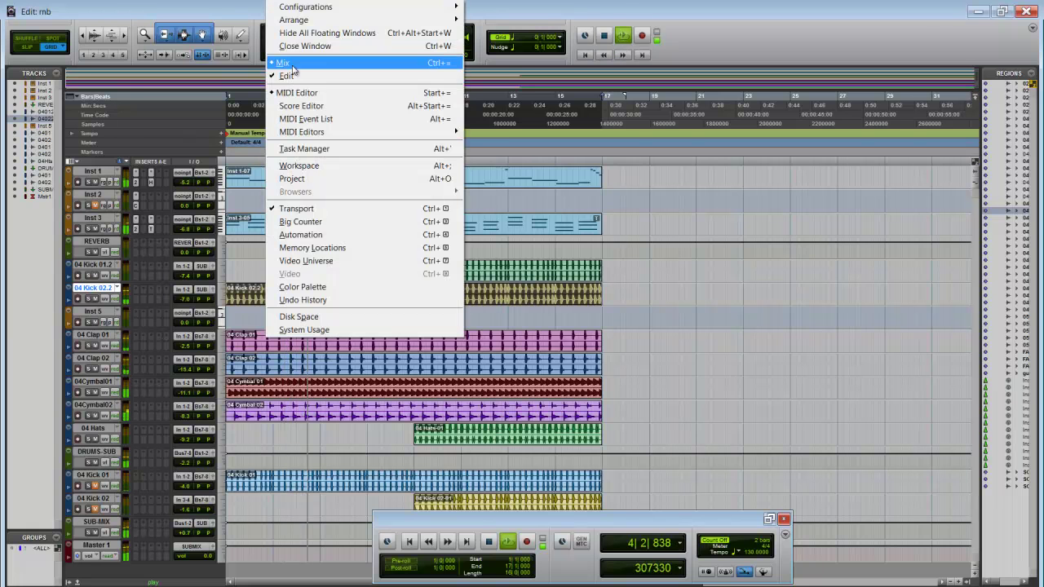
click(286, 63)
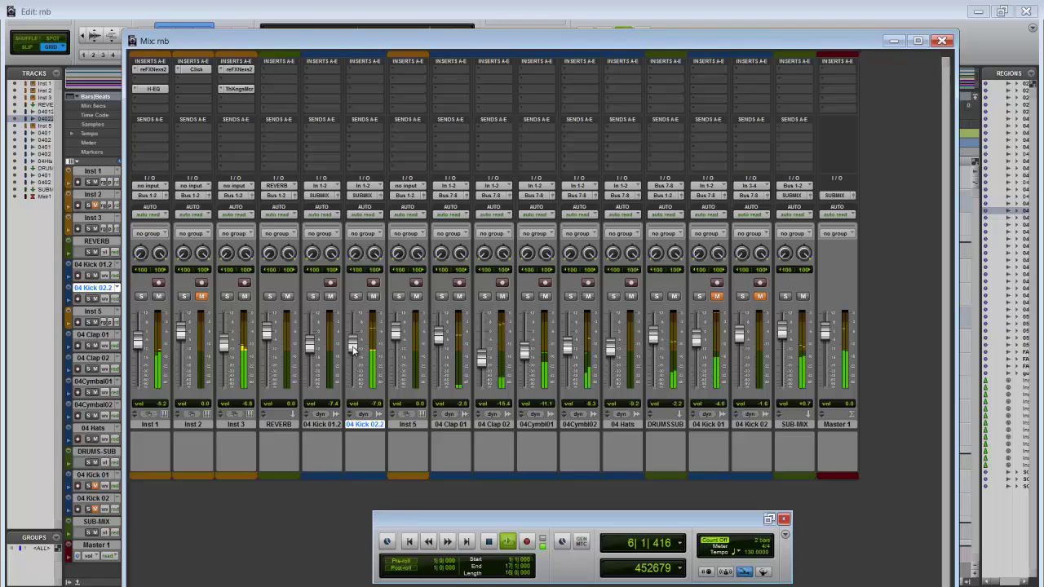
drag(353, 349, 354, 351)
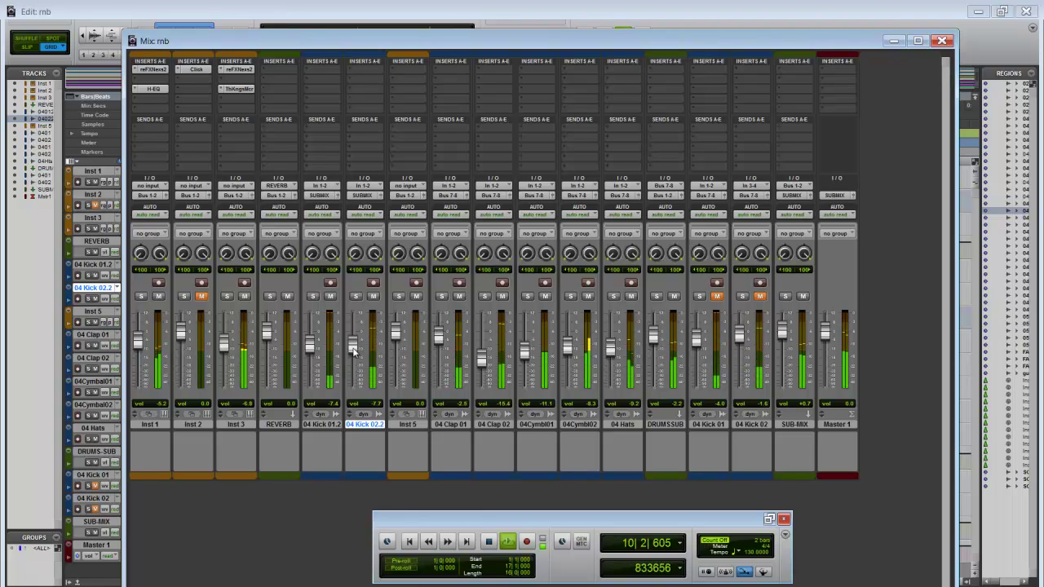
key(ctrl+equal)
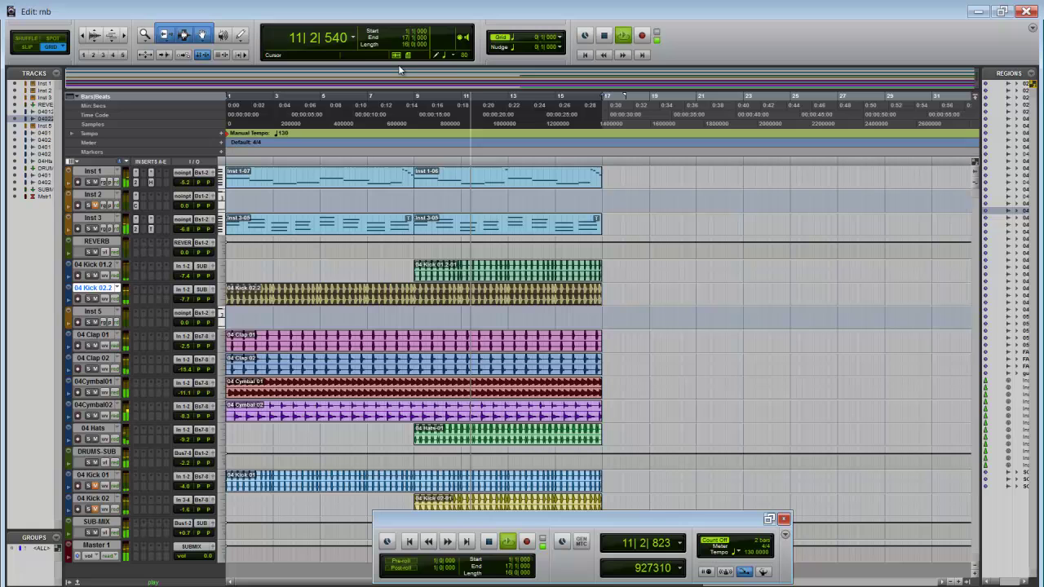
key(space)
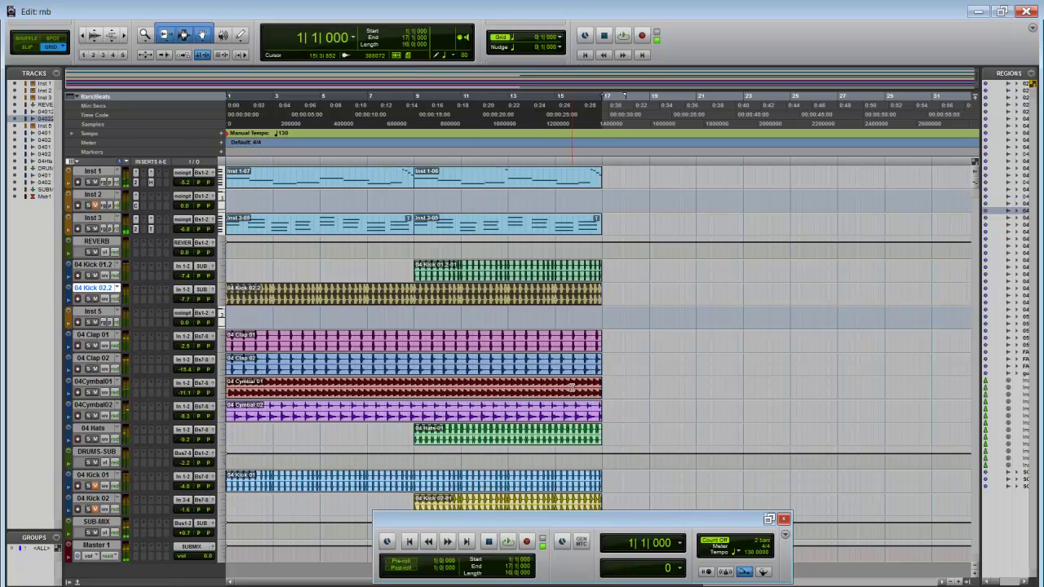